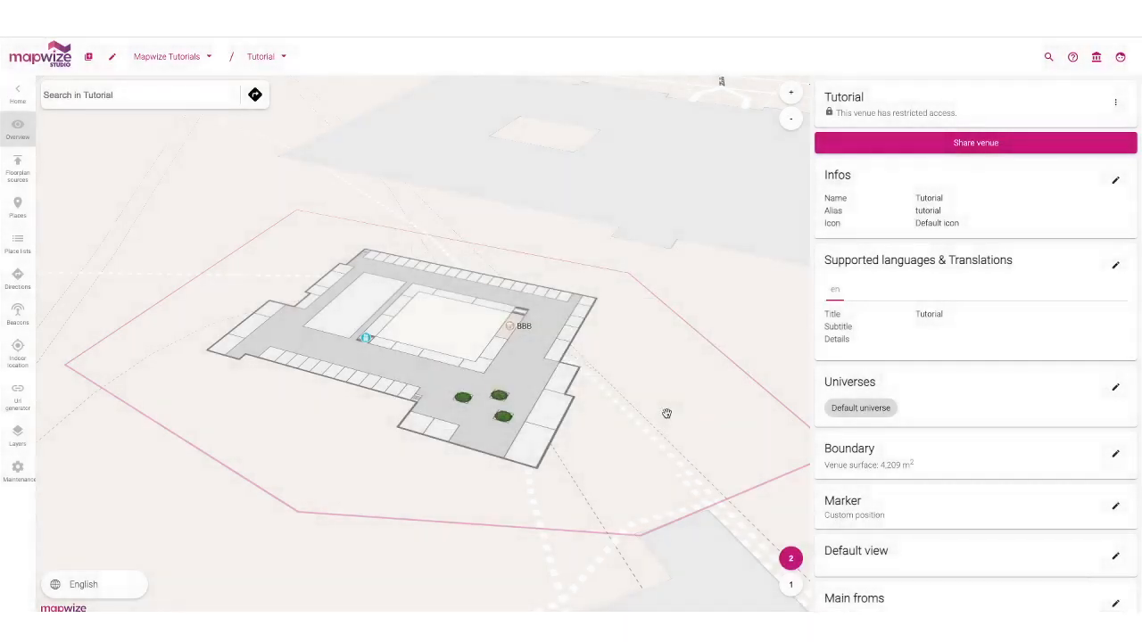
Add French to the languages supported by the venue, after English.
scroll(929, 314, "down", 1)
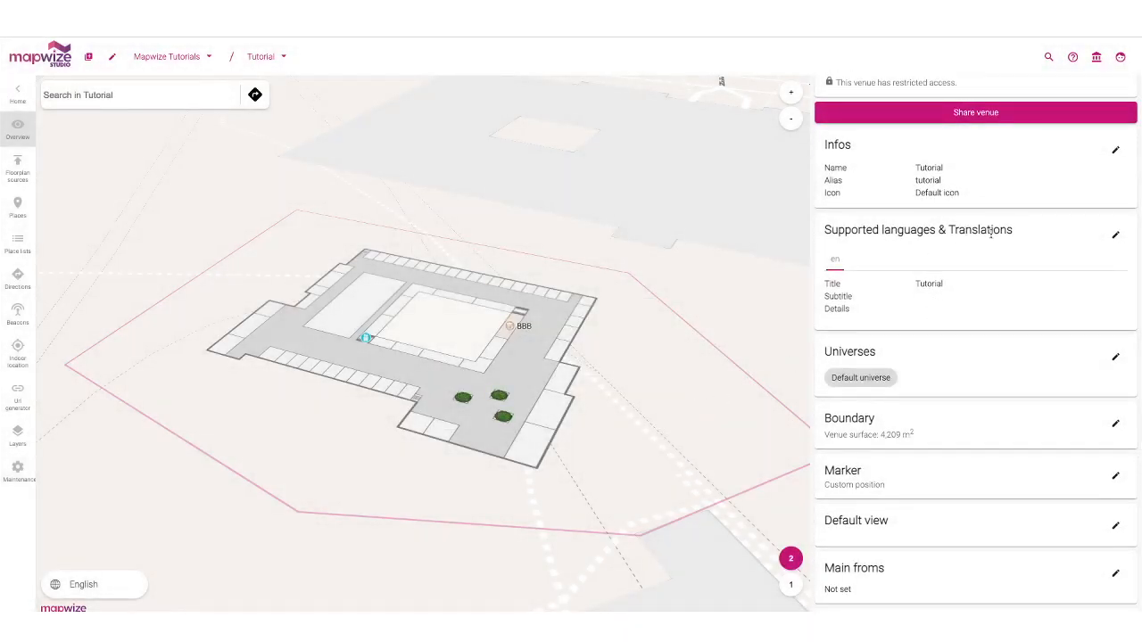
left_click(1115, 236)
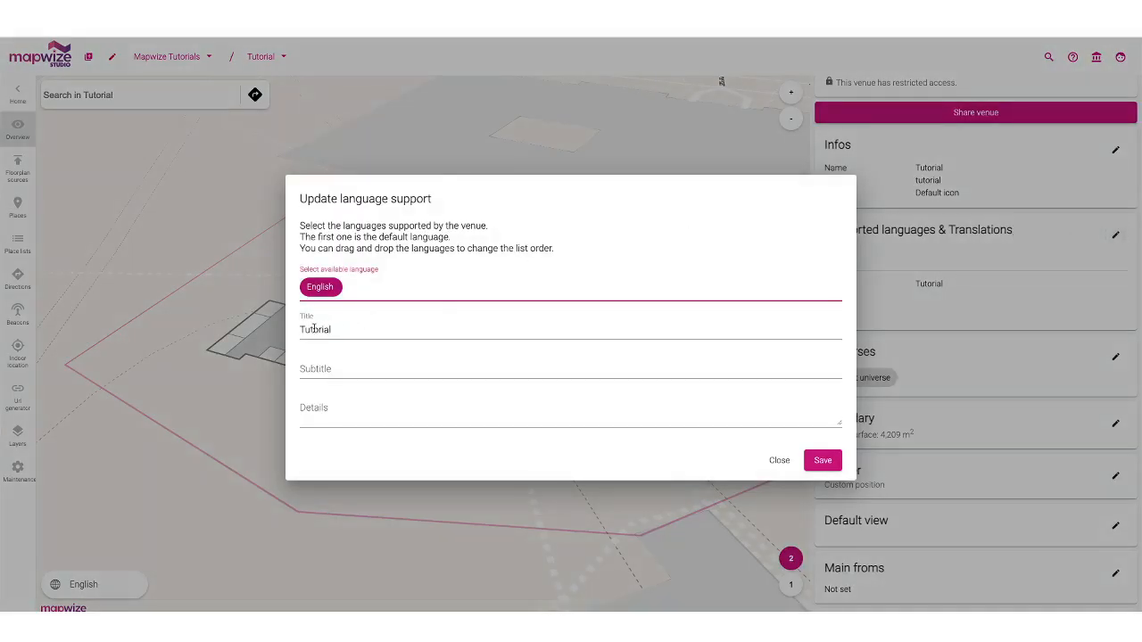
left_click(360, 288)
type("fre")
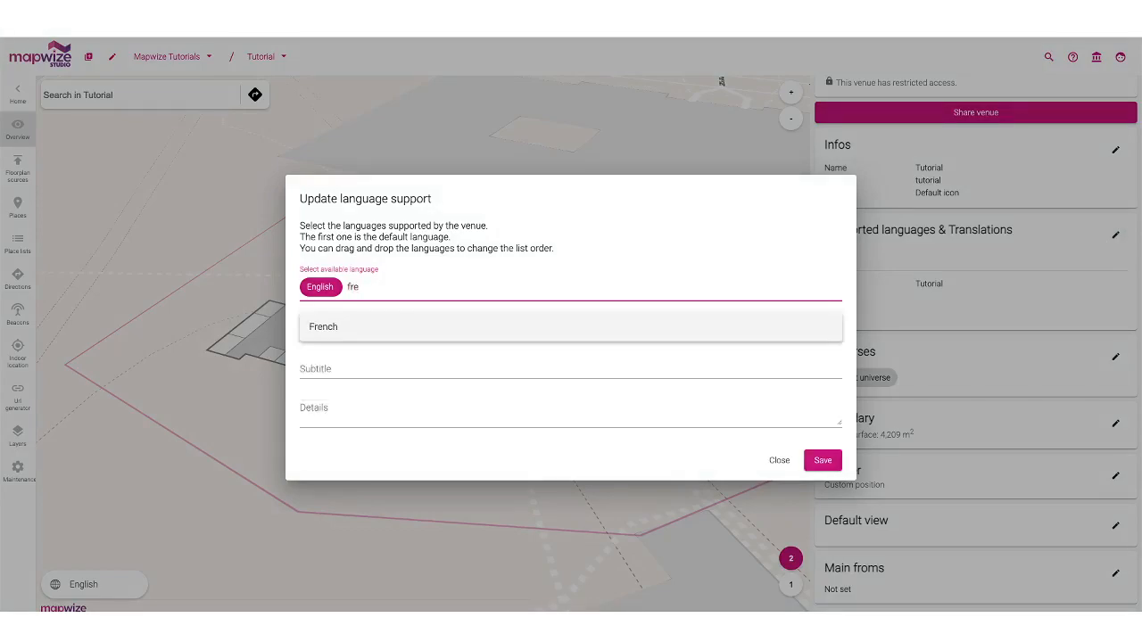
left_click(330, 326)
left_click(286, 329)
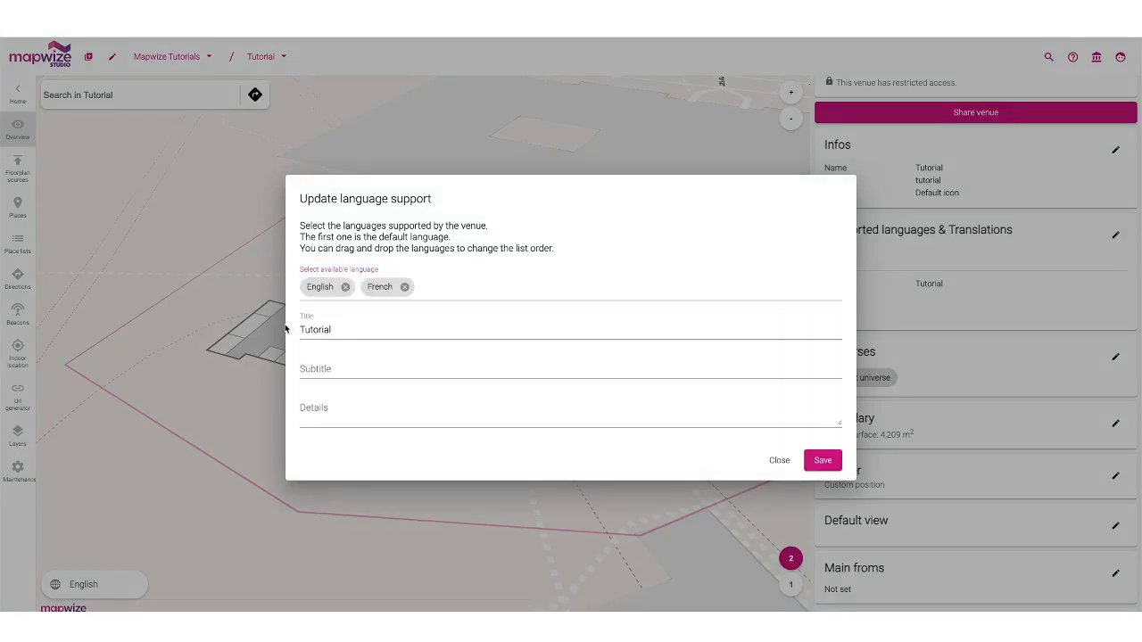
Set the venue's French title to Demo, save it, and check the French and English translations.
left_click(393, 288)
left_click(352, 331)
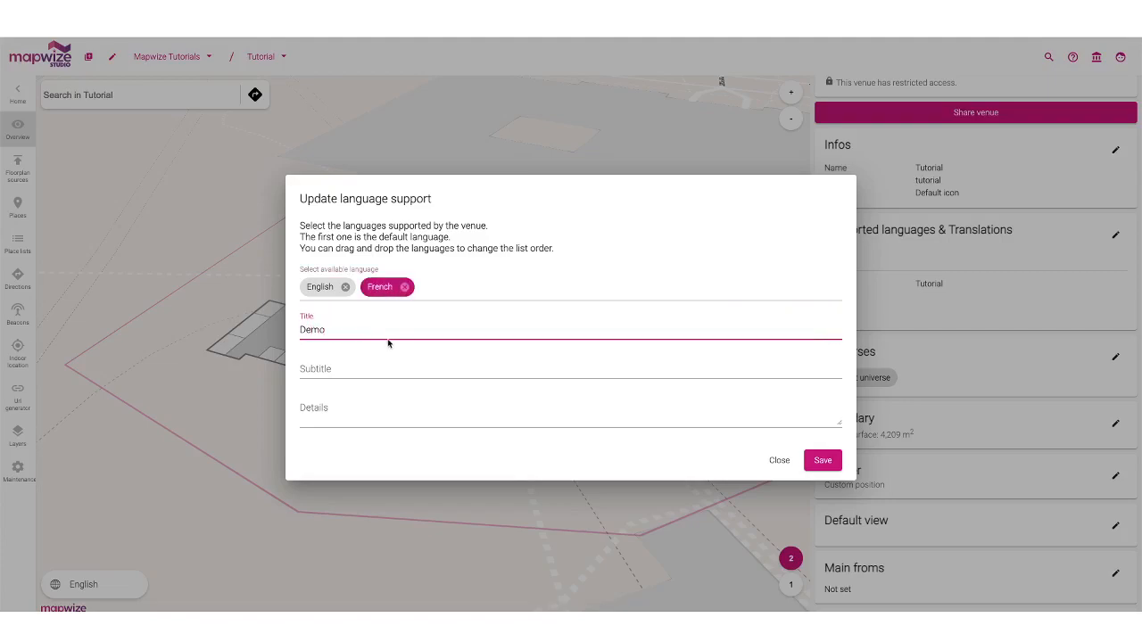
left_click(812, 460)
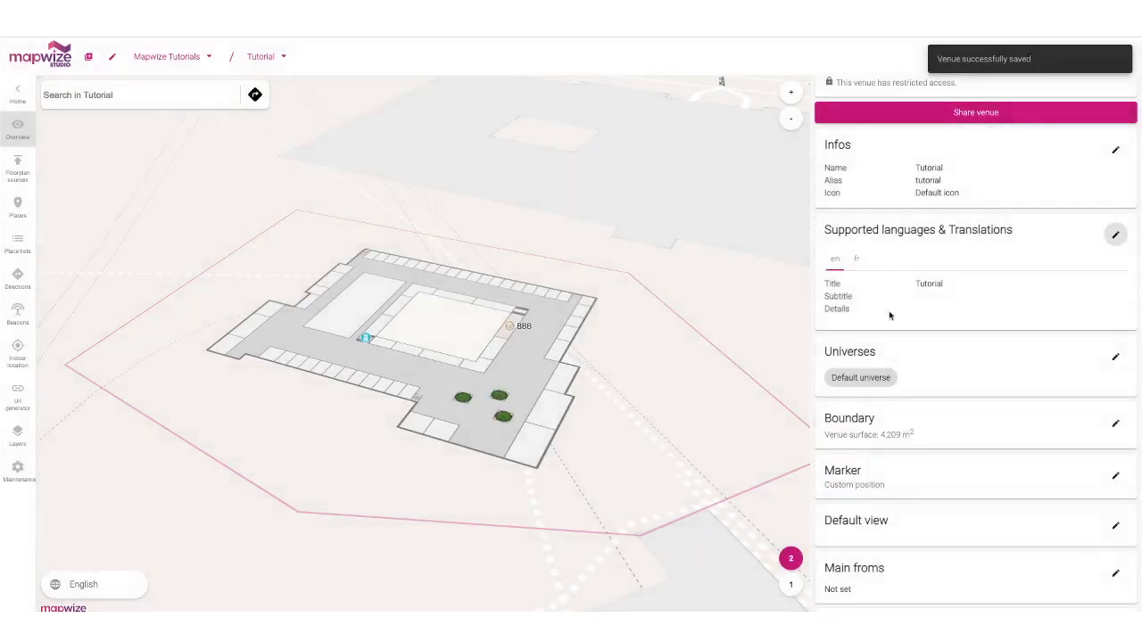
left_click(858, 261)
left_click(837, 265)
Reshape the venue boundary by moving its lower-right corner outward and pulling out a new vertex on the right edge, and save it.
scroll(833, 375, "down", 2)
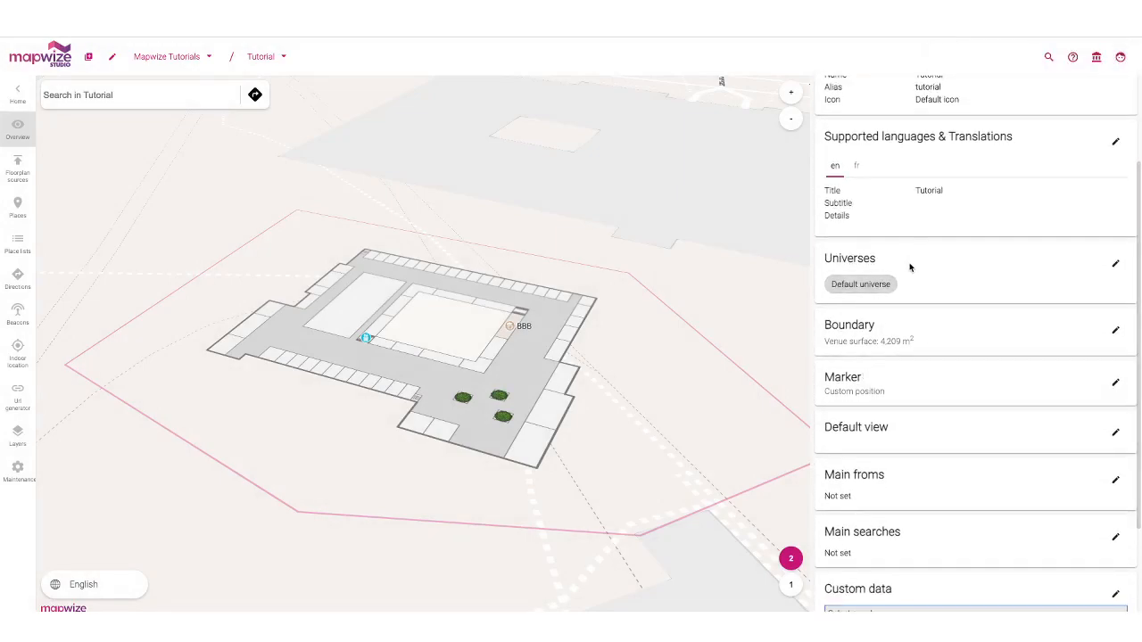
scroll(904, 284, "down", 1)
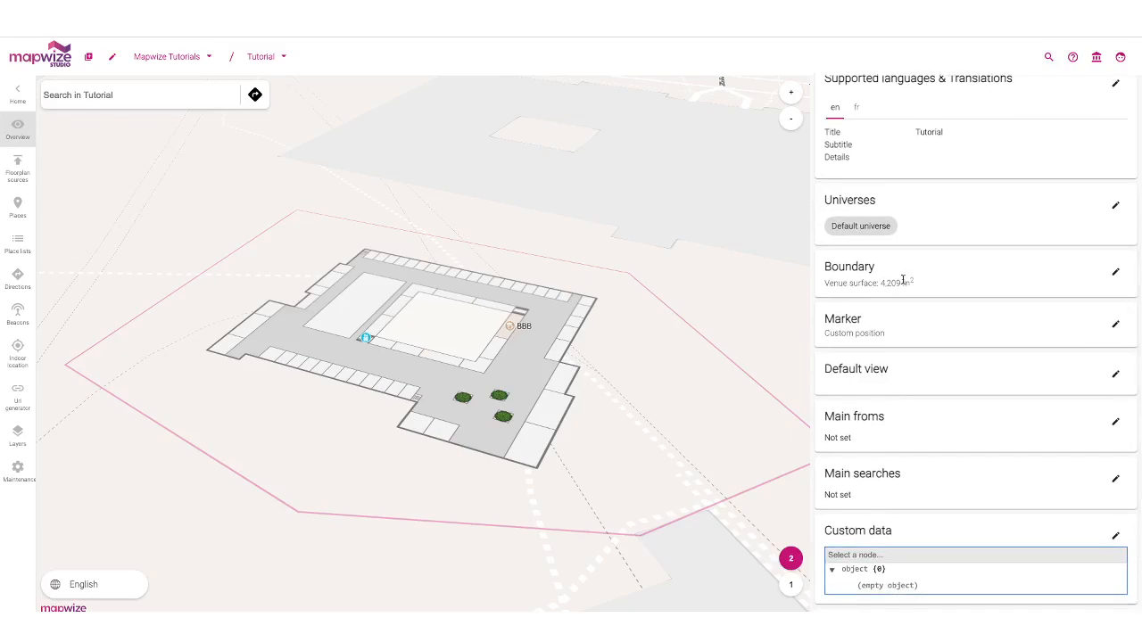
scroll(904, 282, "down", 1)
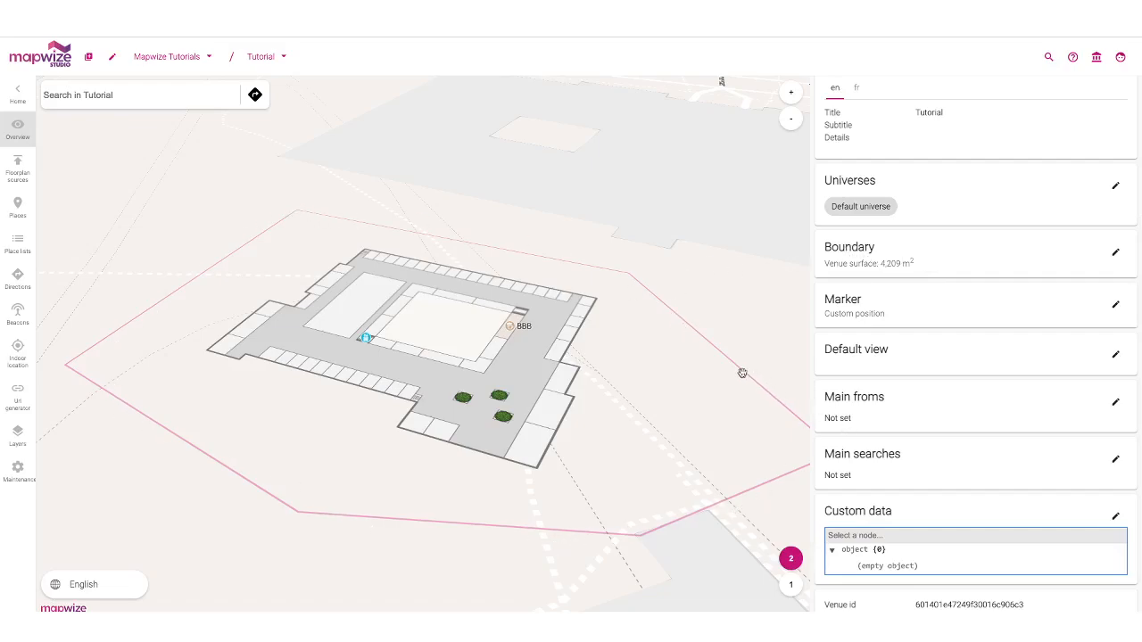
left_click(1116, 251)
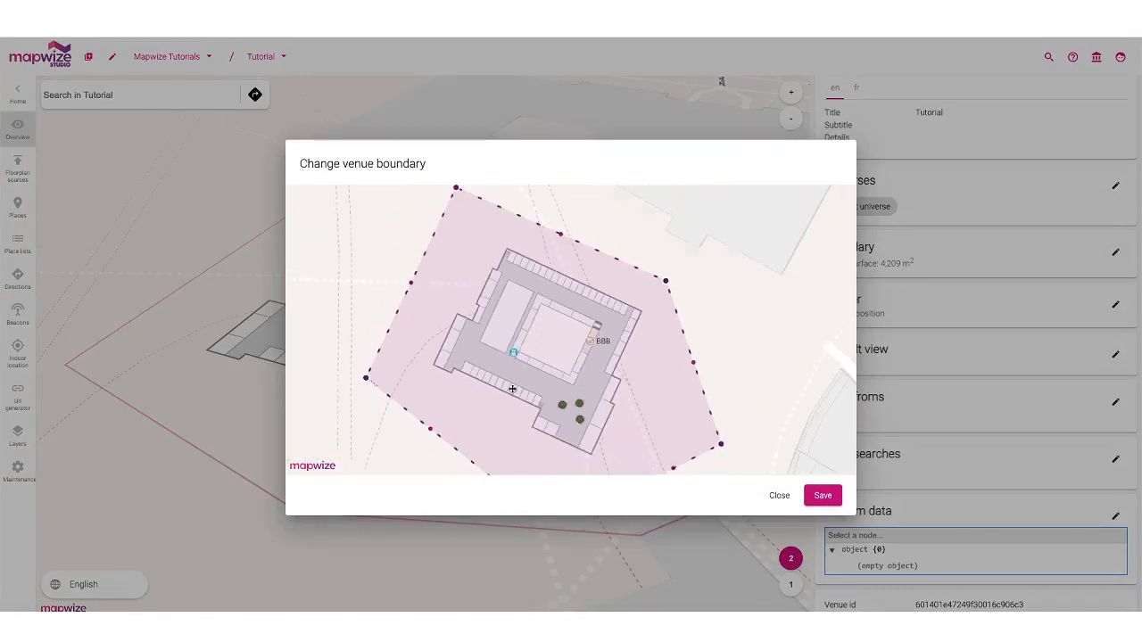
left_click_drag(404, 455, 415, 431)
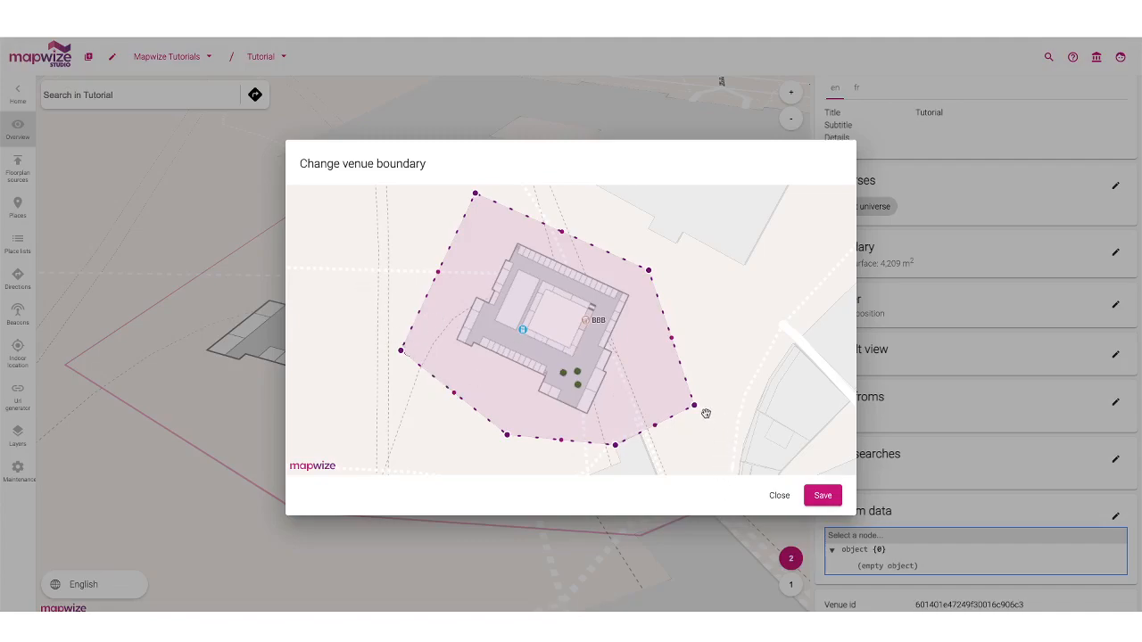
left_click_drag(696, 407, 715, 386)
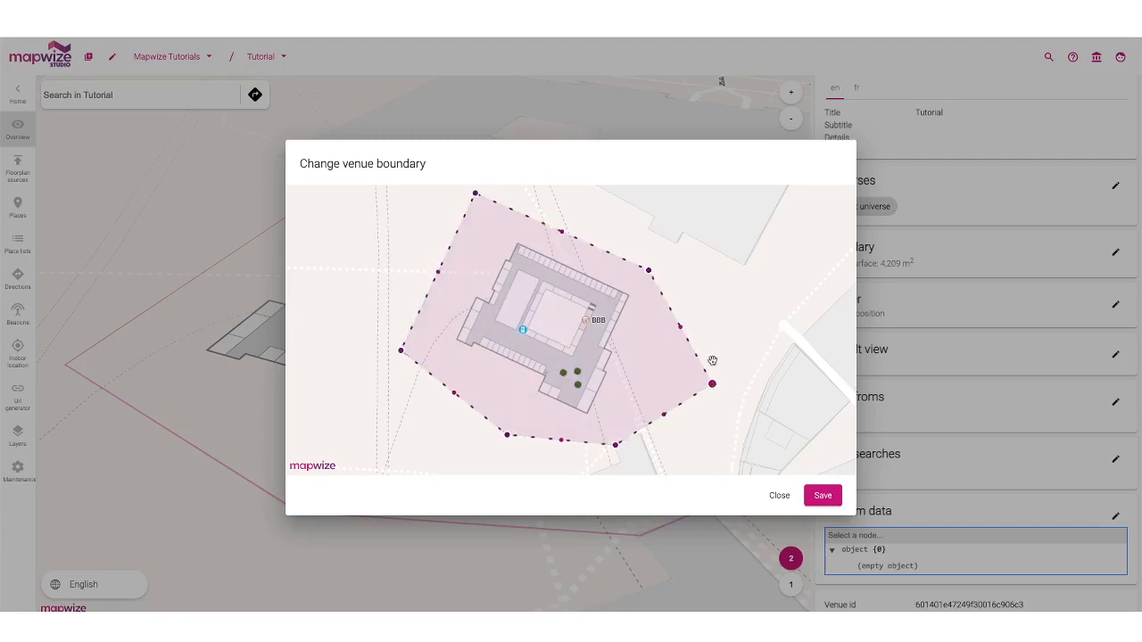
left_click_drag(693, 320, 712, 304)
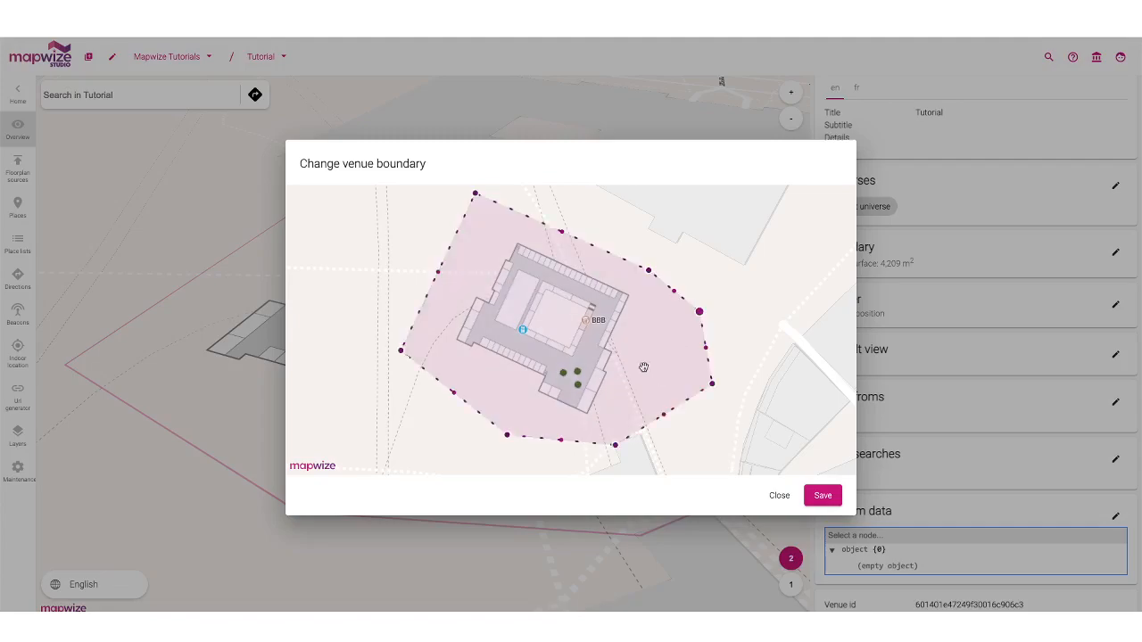
left_click(808, 497)
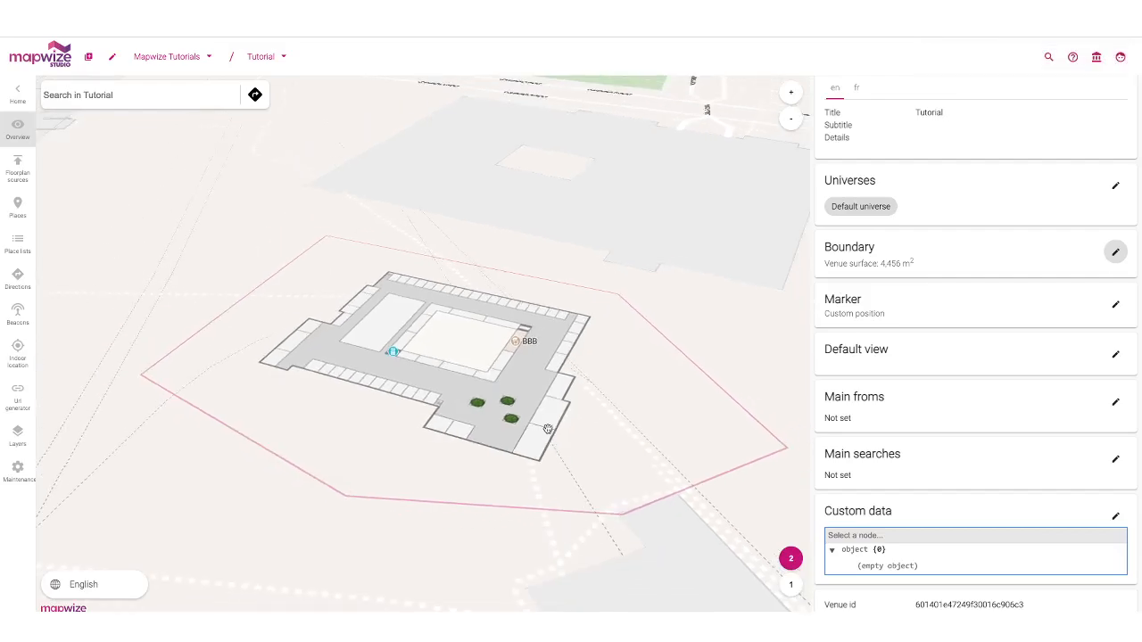
Move the venue marker from the building's upper-left corner to its upper-right corner and save the position.
left_click(1116, 307)
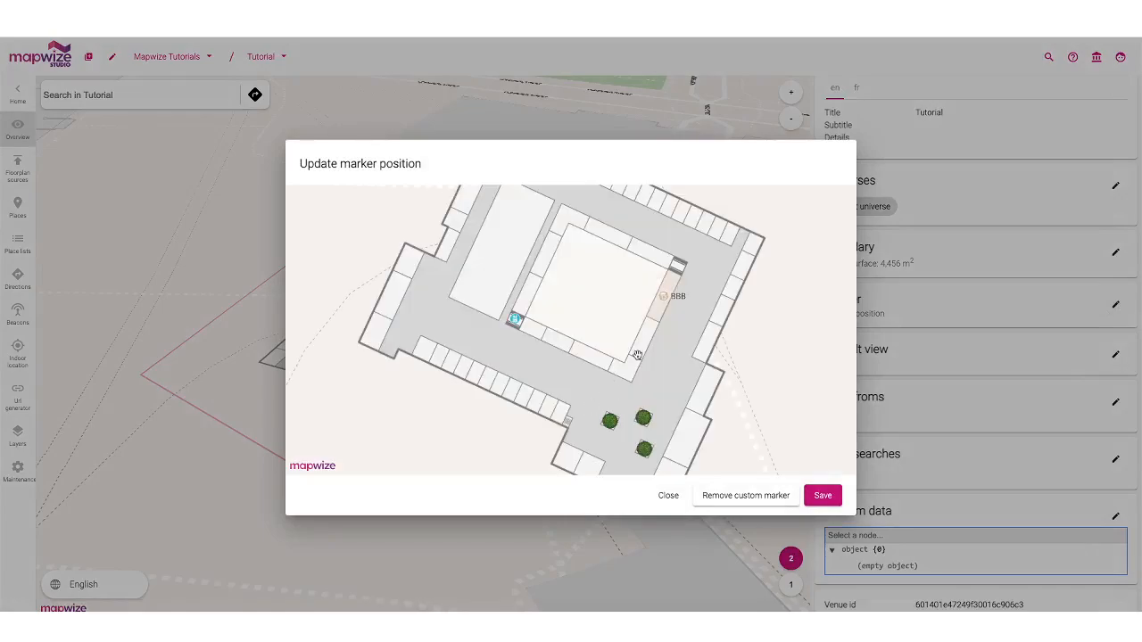
scroll(637, 356, "down", 3)
left_click_drag(637, 357, 593, 367)
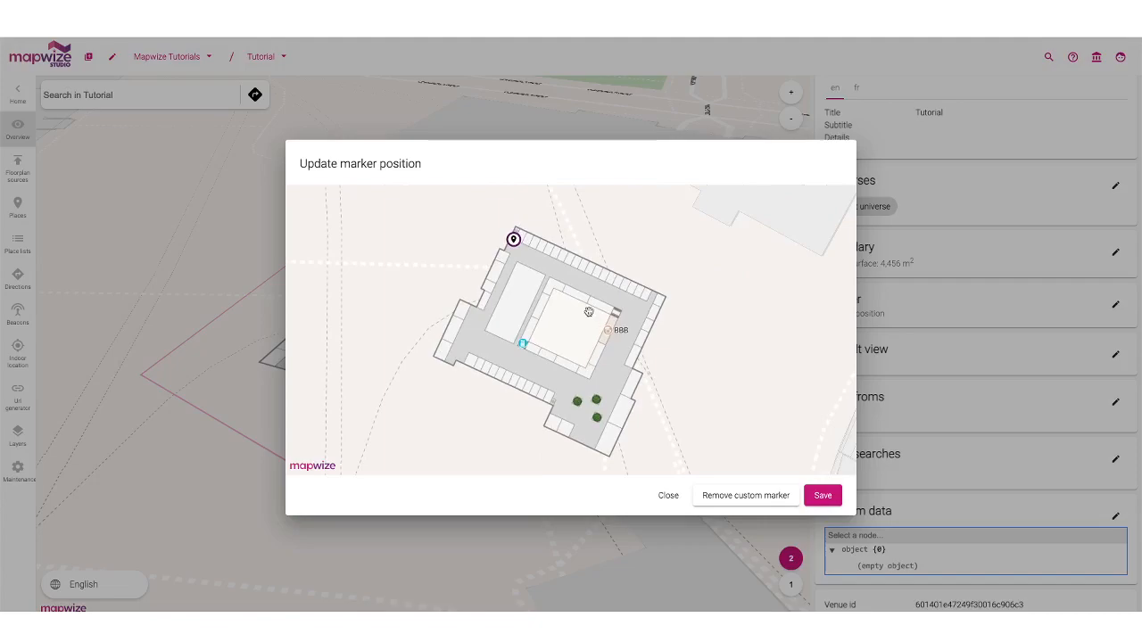
mouse_move(514, 239)
left_mouse_down()
mouse_move(671, 301)
mouse_move(653, 281)
left_mouse_up()
left_click(819, 498)
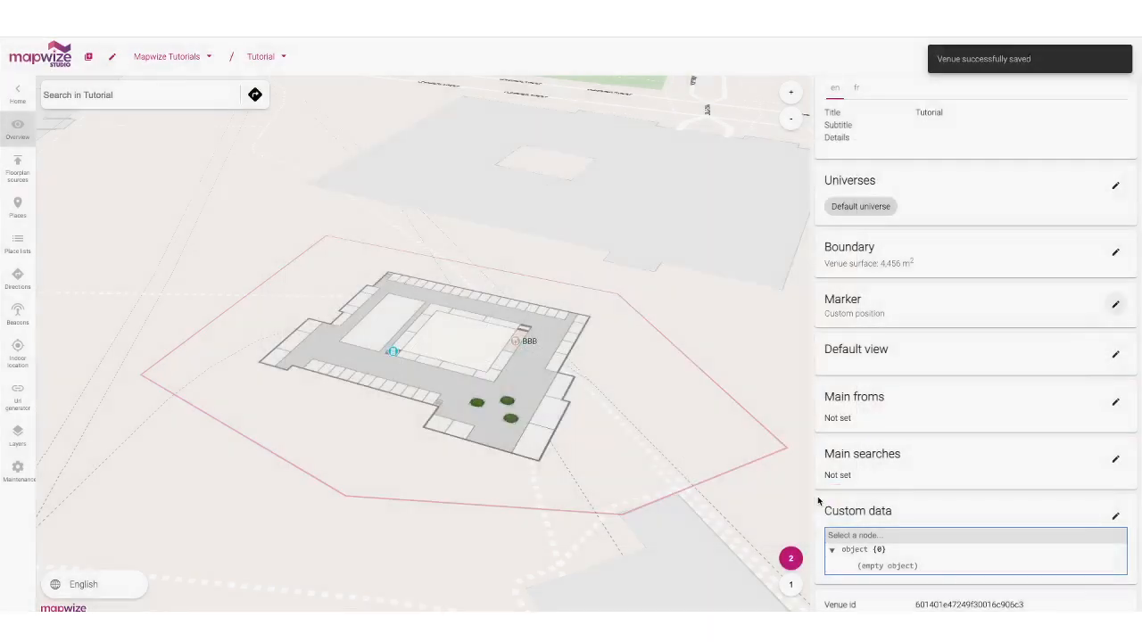
Set the venue's default view on Floor 2 to zoom 19.5, bearing -15 and pitch 58, save it, and reload the overview to check it.
left_click(1115, 355)
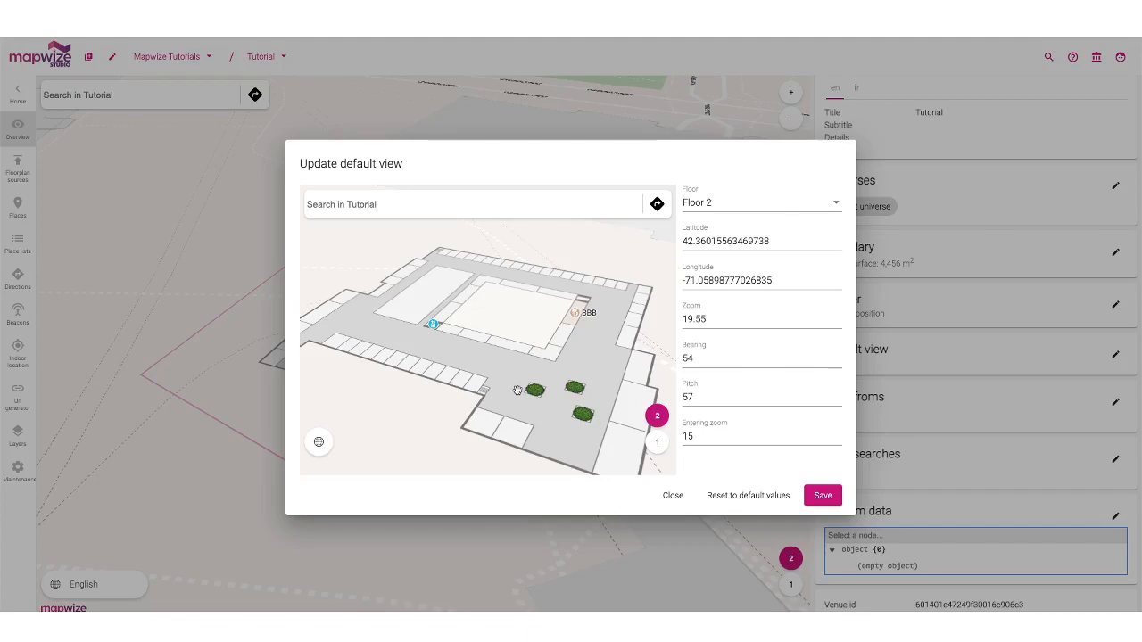
scroll(518, 390, "down", 3)
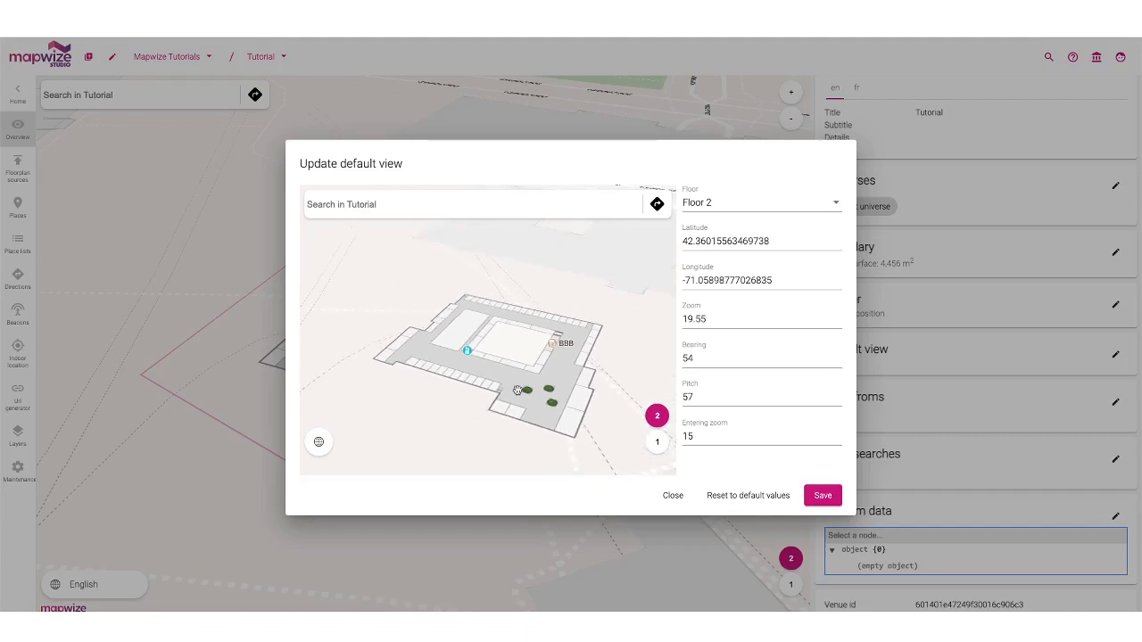
left_click(722, 211)
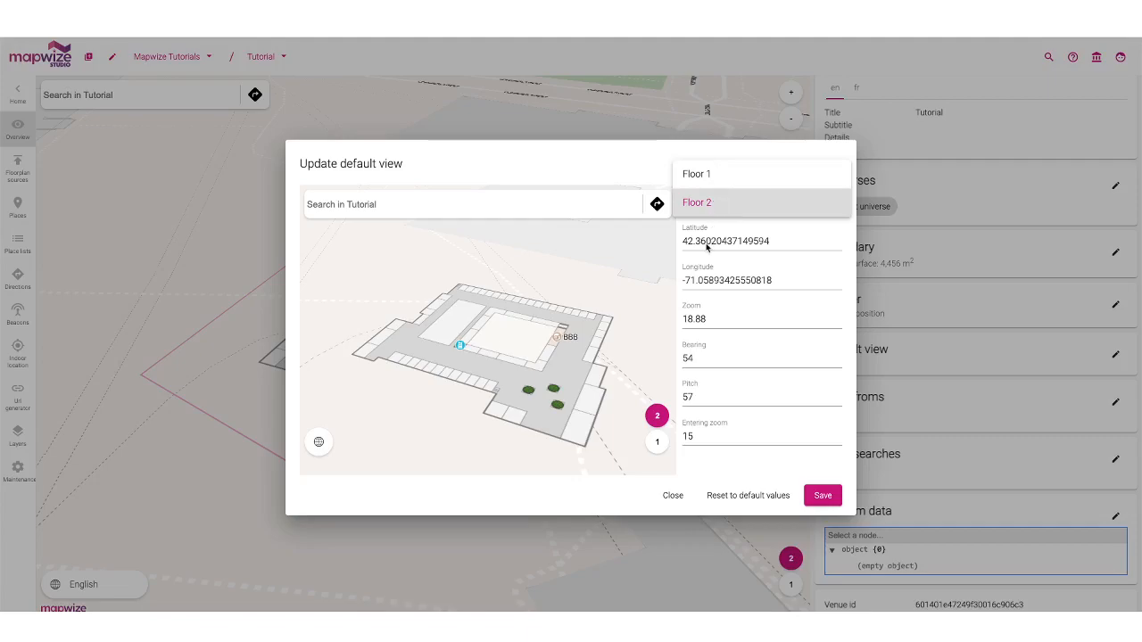
left_click(714, 312)
left_click_drag(532, 385, 497, 403)
scroll(530, 344, "up", 3)
right_click_drag(498, 403, 455, 374)
left_click_drag(467, 334, 592, 364)
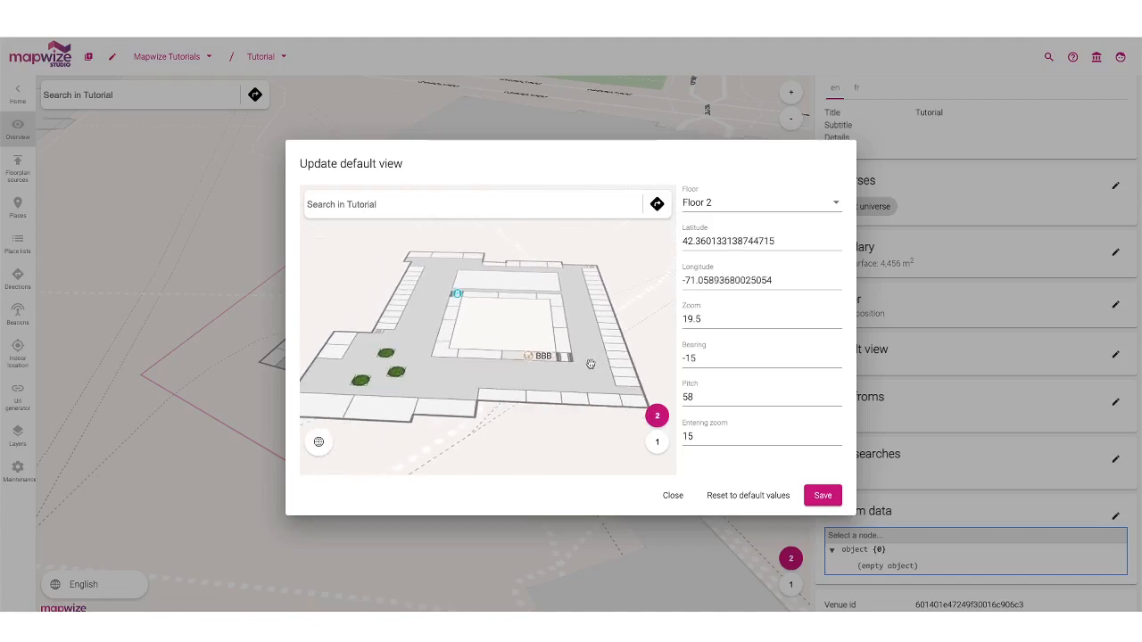
left_click(823, 497)
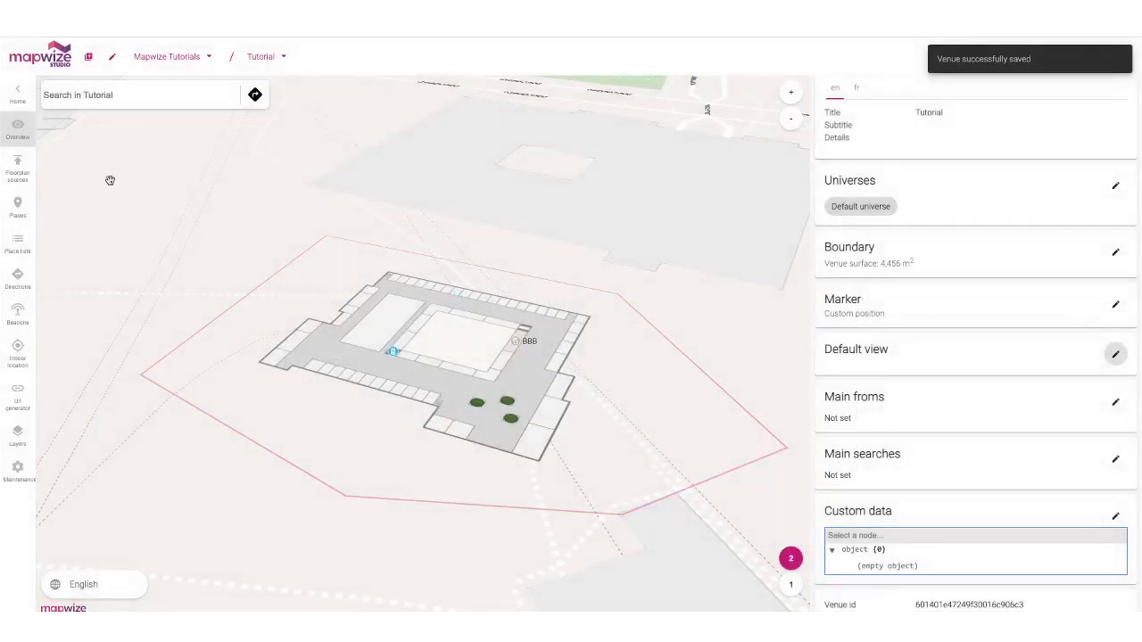
left_click(17, 165)
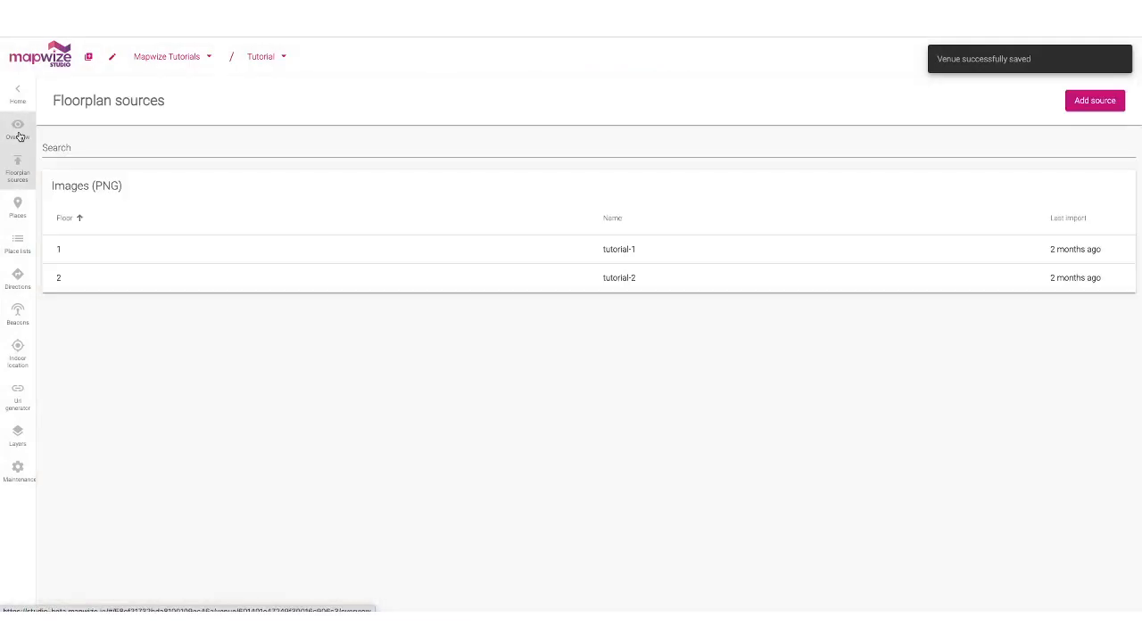
left_click(19, 134)
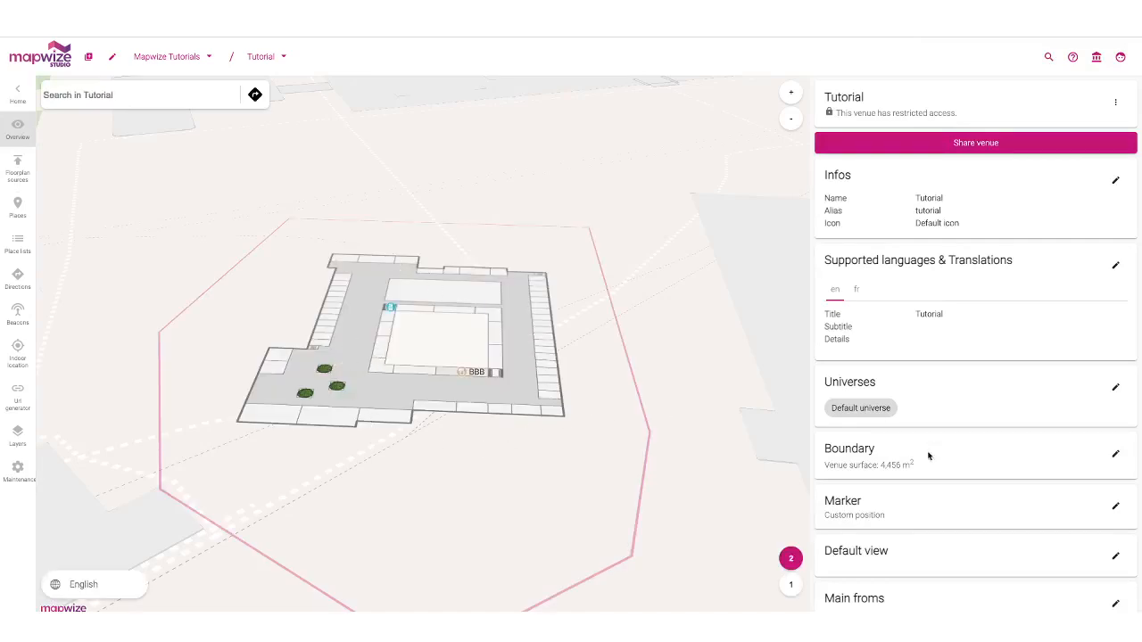
Add places AAA and BBB as the venue's main froms, save, and check the suggested starting points in the map's directions search.
scroll(893, 519, "down", 3)
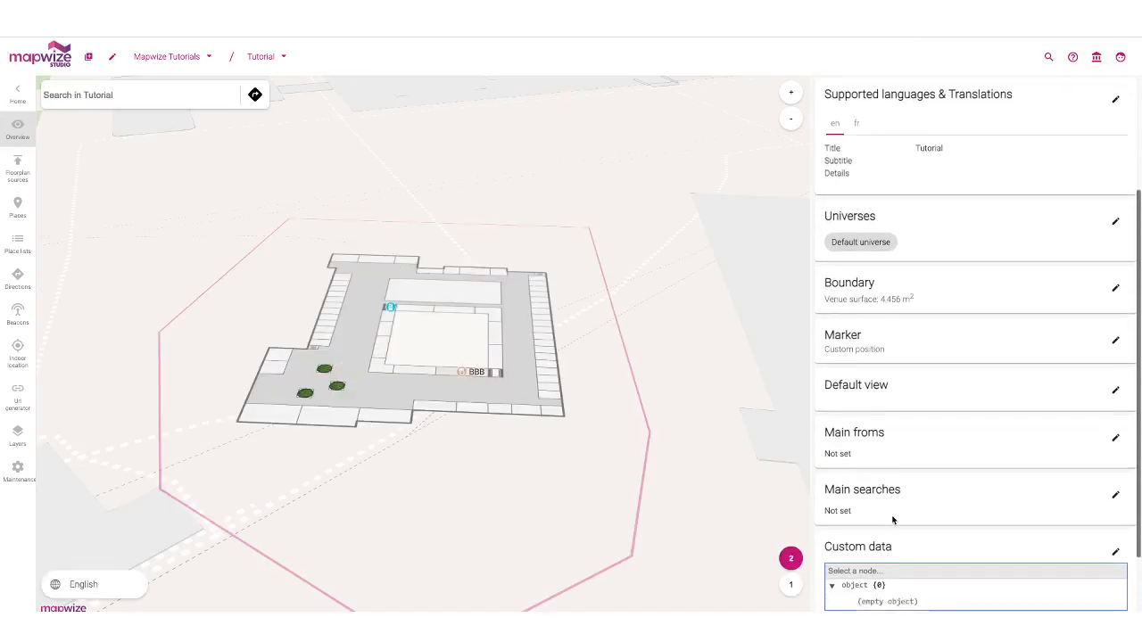
scroll(928, 476, "down", 1)
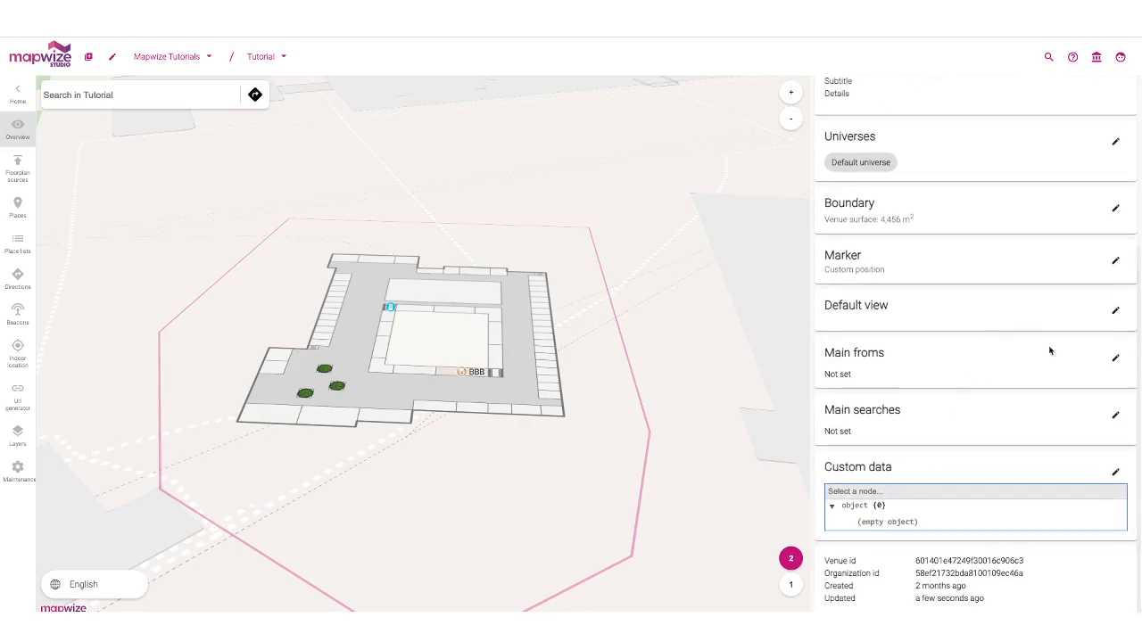
left_click(1116, 360)
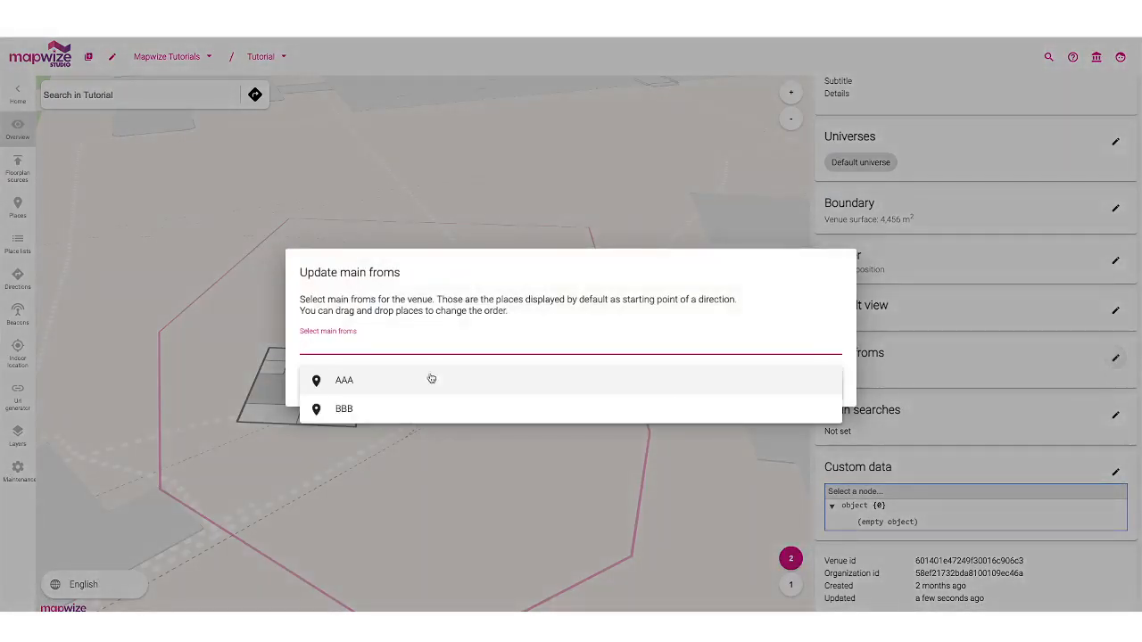
left_click(350, 382)
left_click(373, 384)
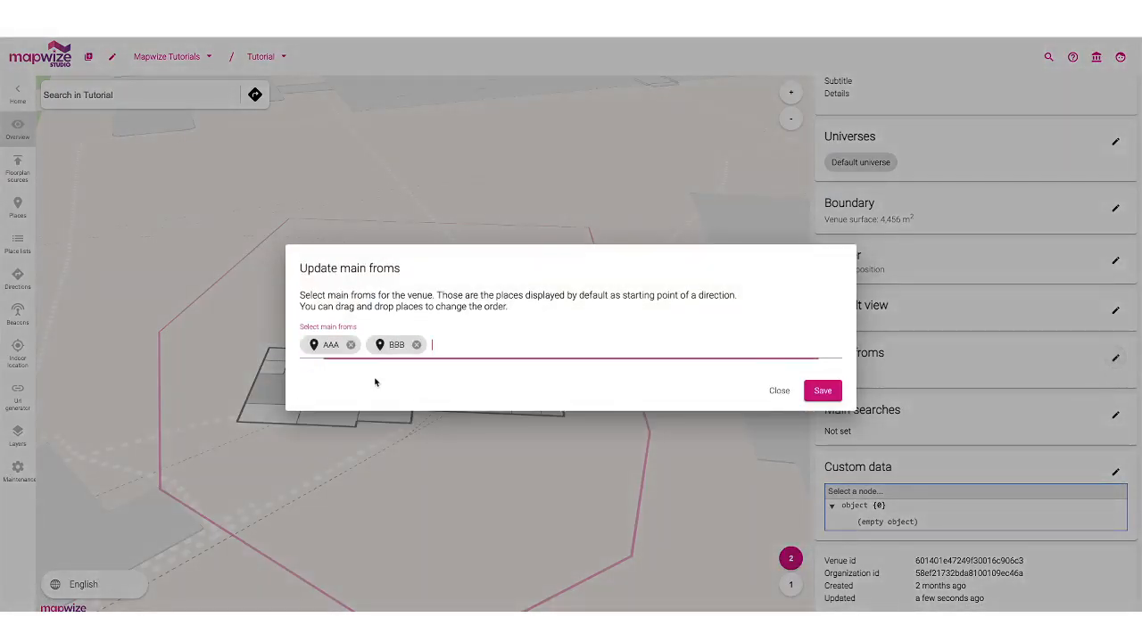
left_click(822, 392)
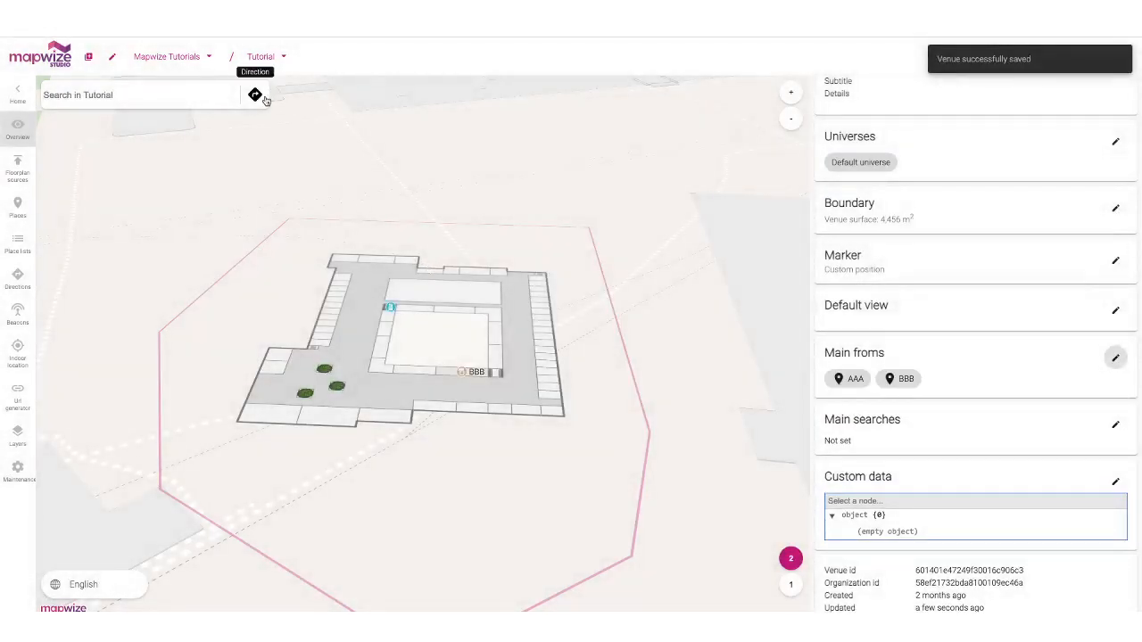
left_click(255, 95)
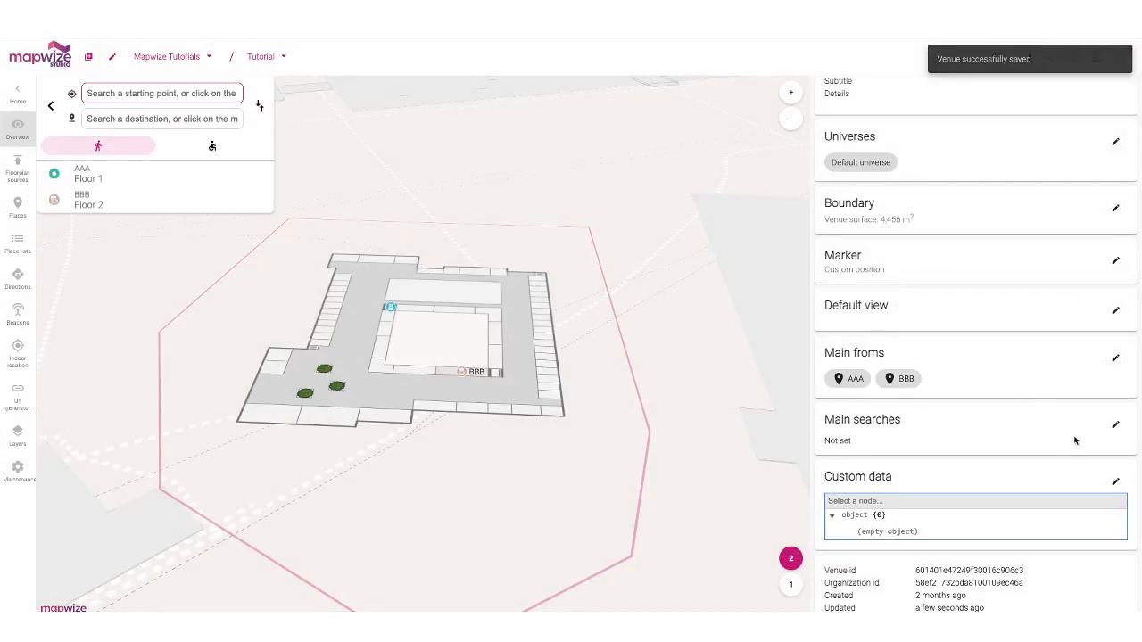
Reorder the main froms so BBB comes before AAA, save, and reopen the directions search to check the order.
left_click(1115, 358)
left_click_drag(396, 344, 323, 344)
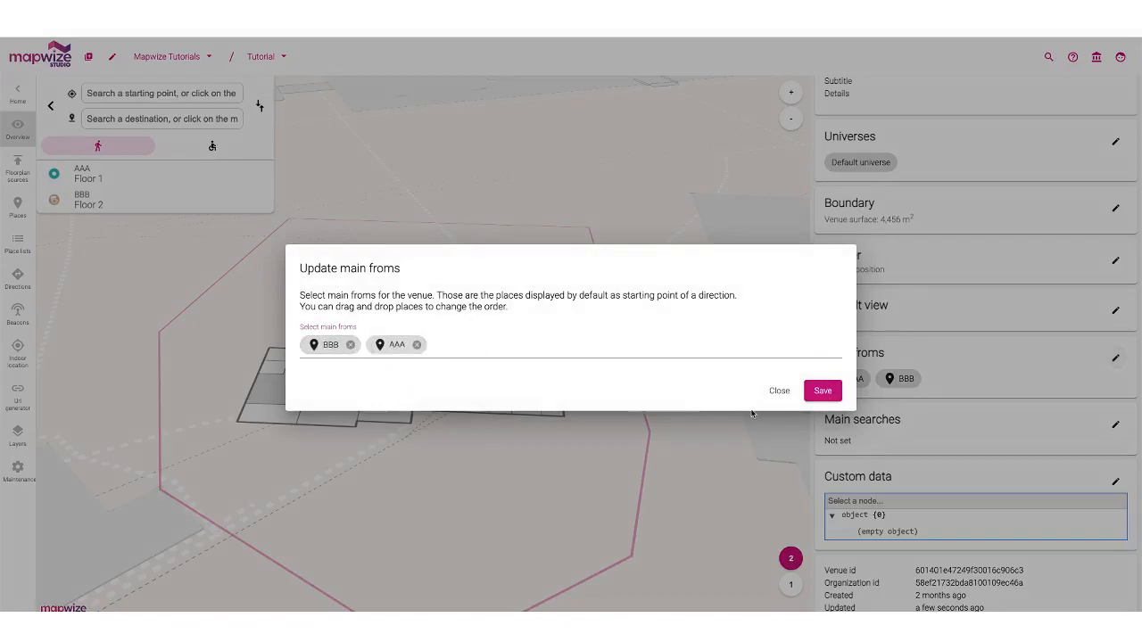
left_click(823, 391)
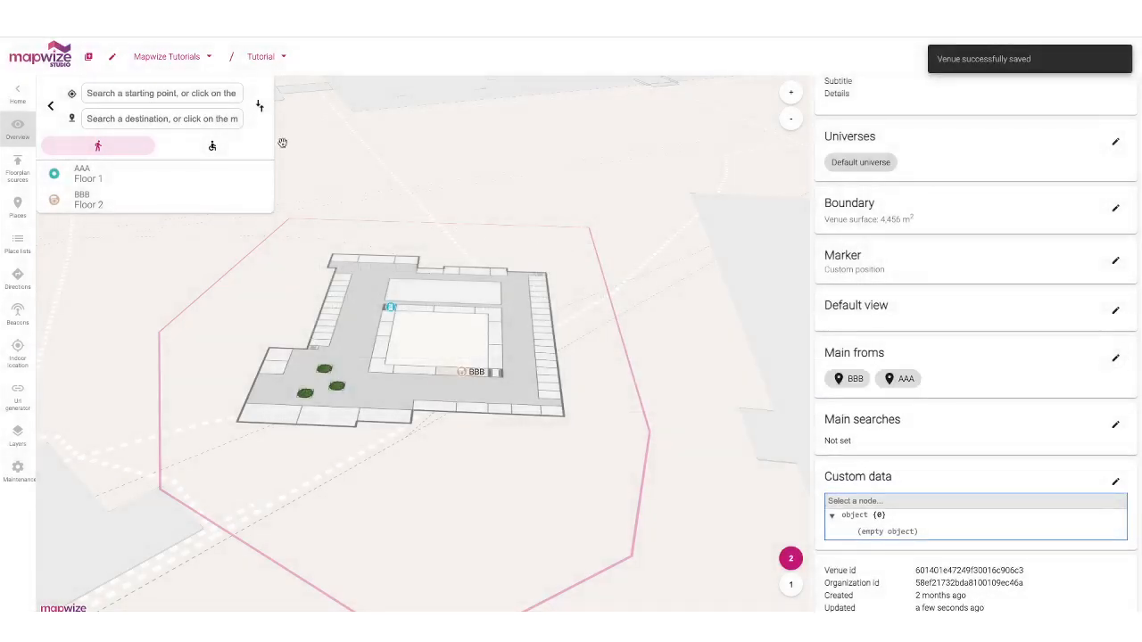
left_click(48, 107)
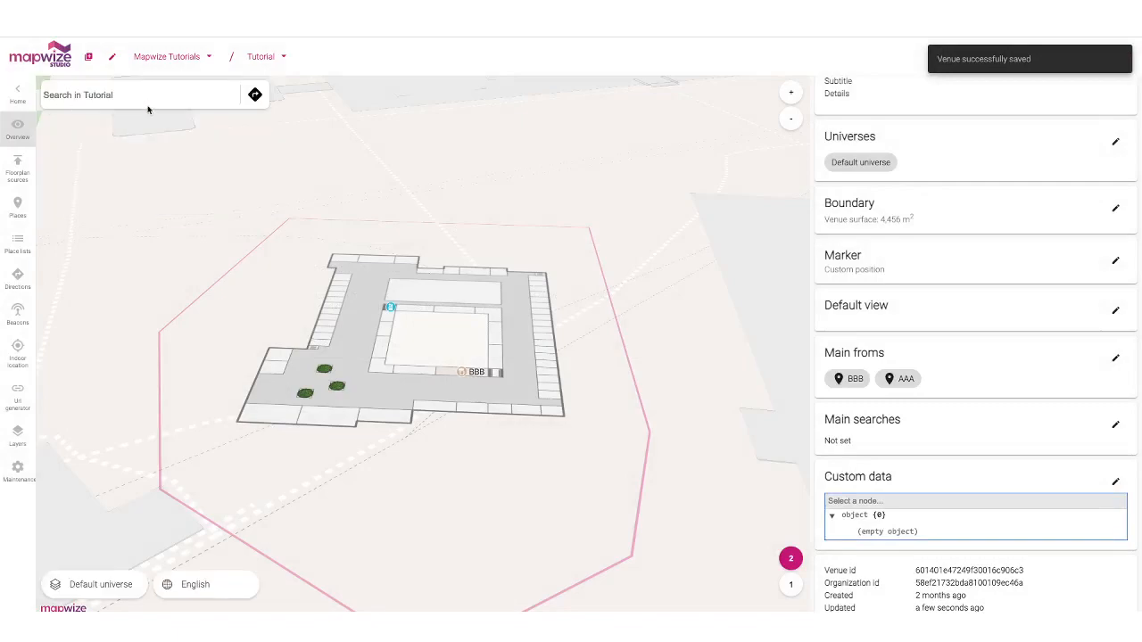
left_click(255, 97)
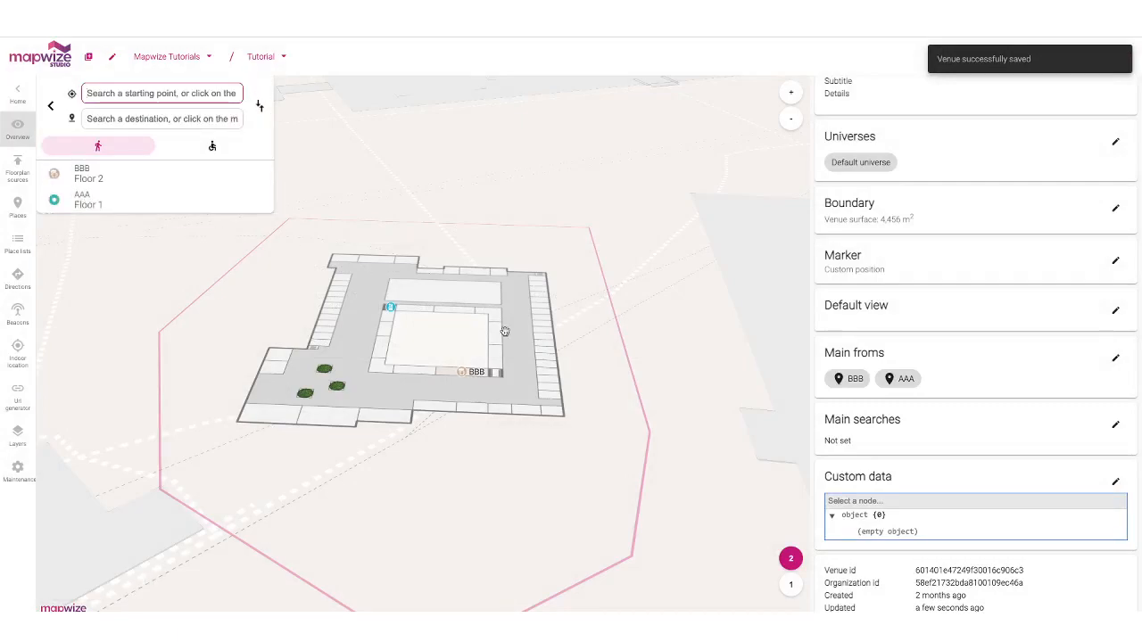
Add place BBB as the venue's main search and save the setting.
left_click(1116, 426)
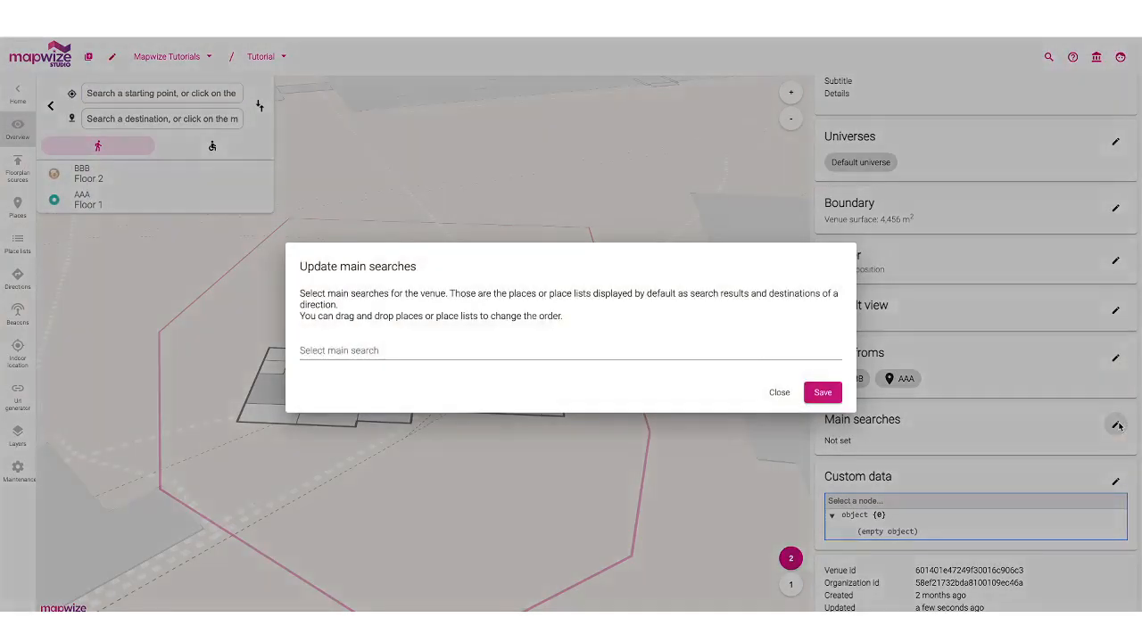
left_click(486, 351)
left_click(370, 413)
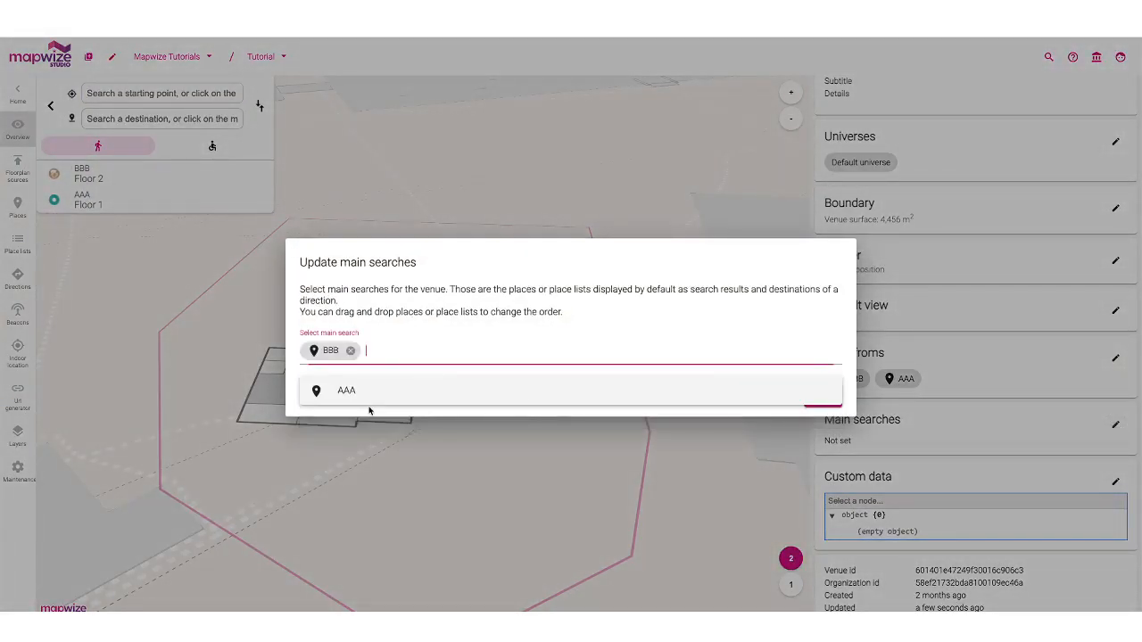
left_click(833, 324)
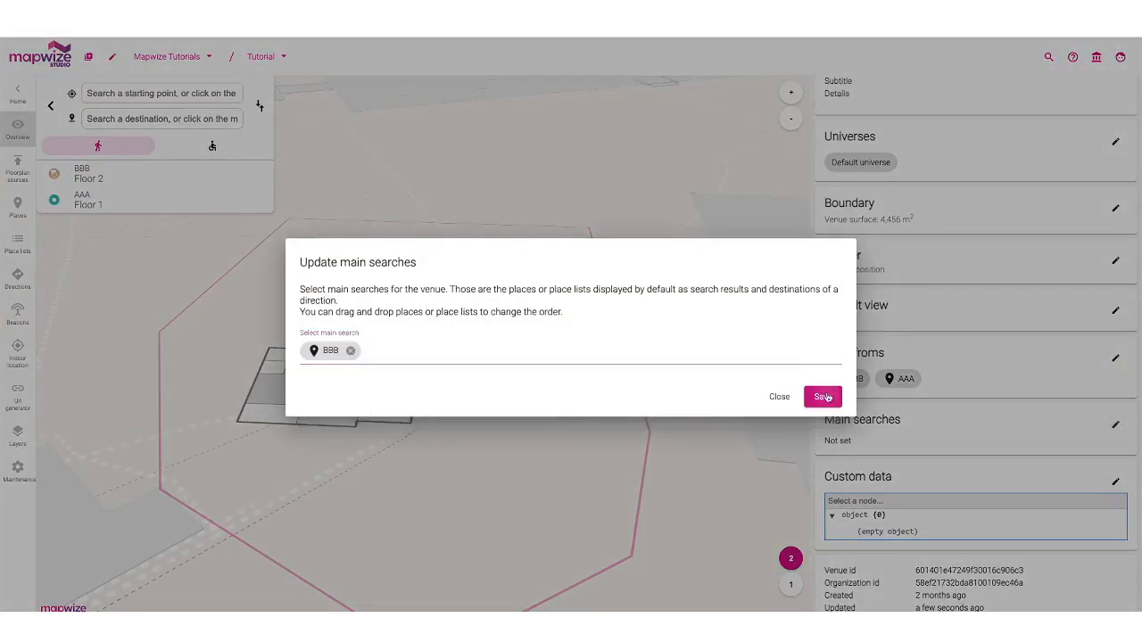
left_click(822, 396)
Check the map search's default suggestions outside directions mode, view the details of place BBB, and deselect it.
left_click(51, 105)
left_click(125, 93)
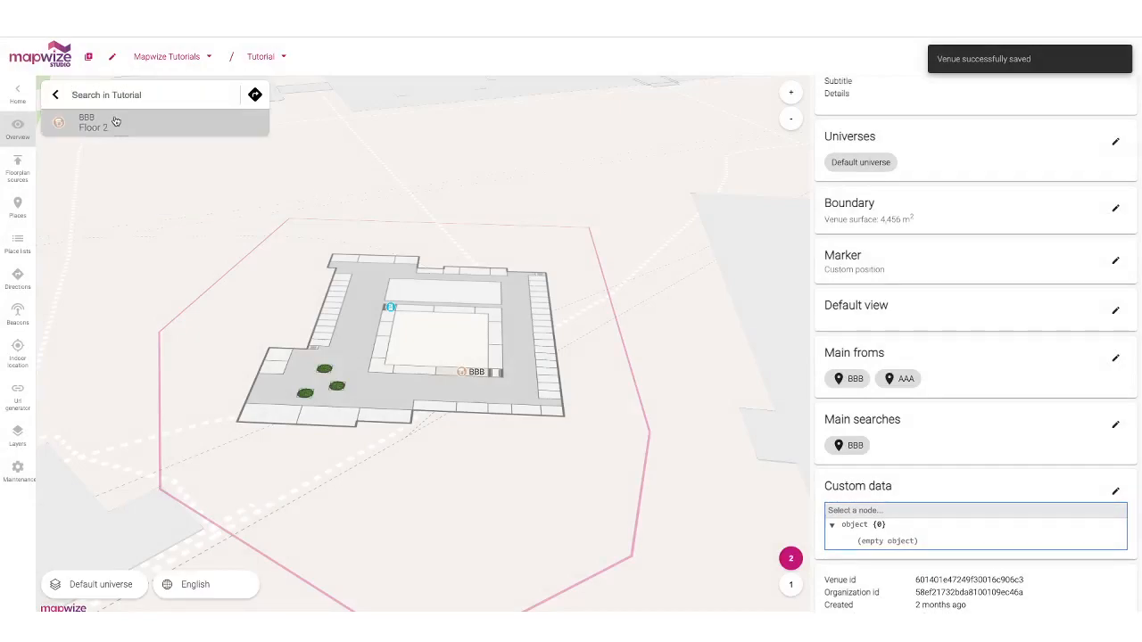
left_click(115, 121)
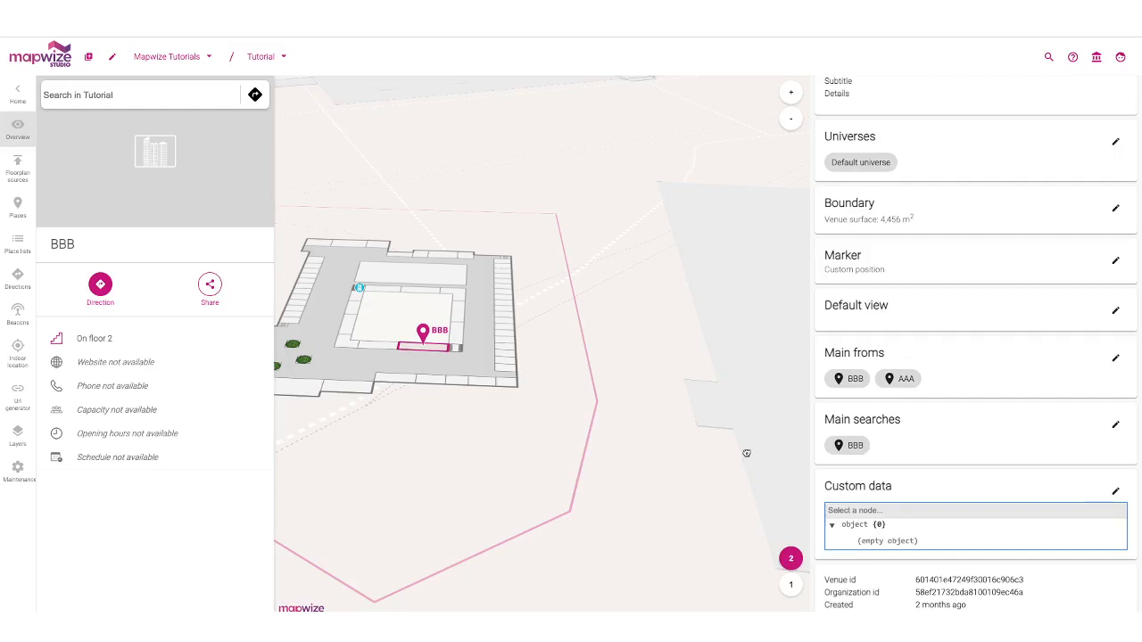
left_click(746, 452)
Open the venue's custom data for editing, look at the object tree, and close the editor without adding any data.
scroll(923, 489, "down", 1)
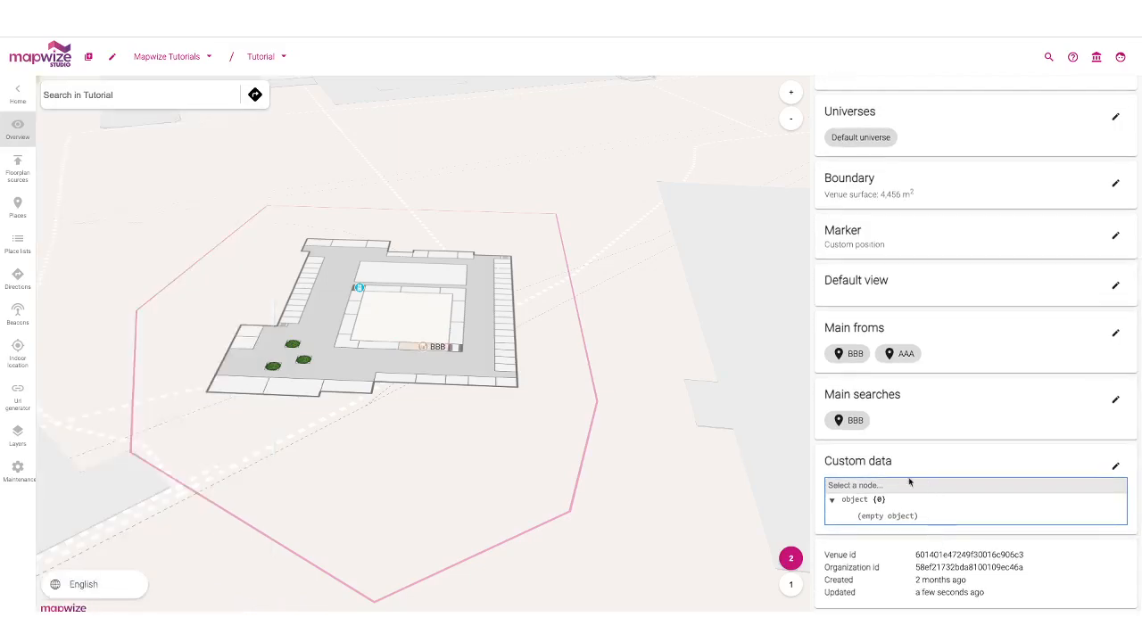
left_click(1116, 466)
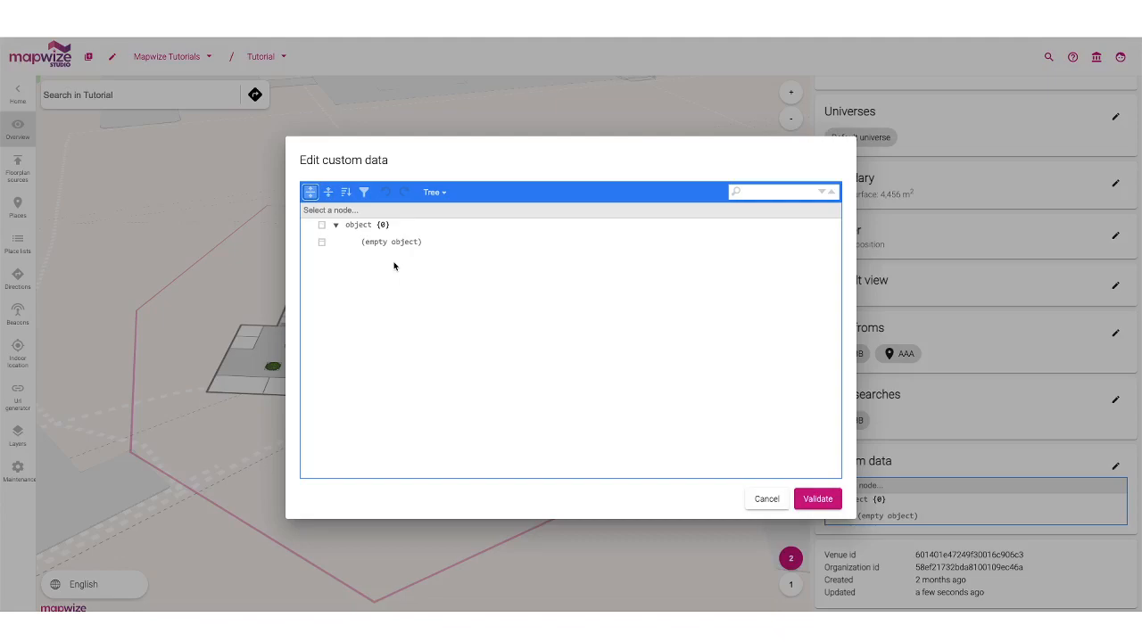
left_click(761, 501)
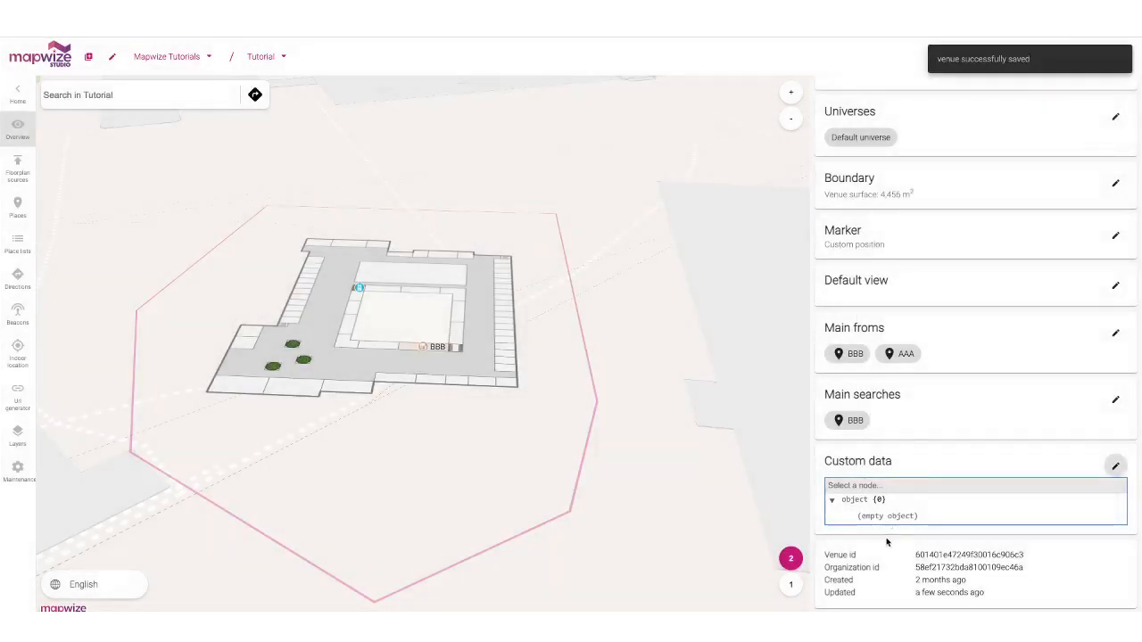